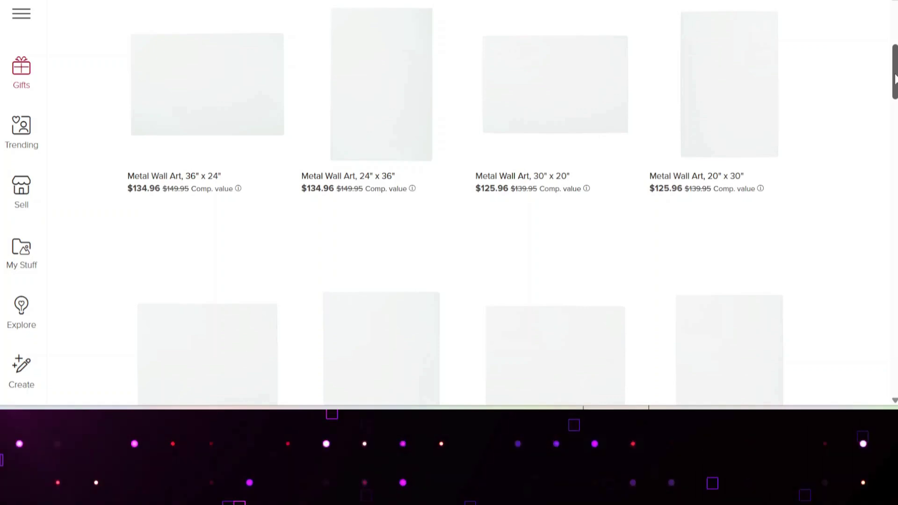
Scroll the Metal Wall Art results and open the 12" x 12" Metal Wall Art product ($68.36).
scroll(449, 201, down, 5)
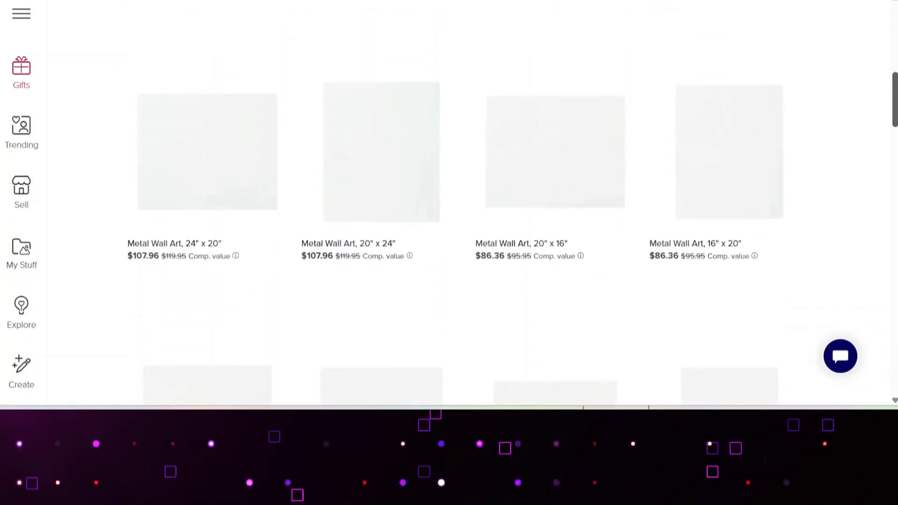
scroll(449, 202, down, 1)
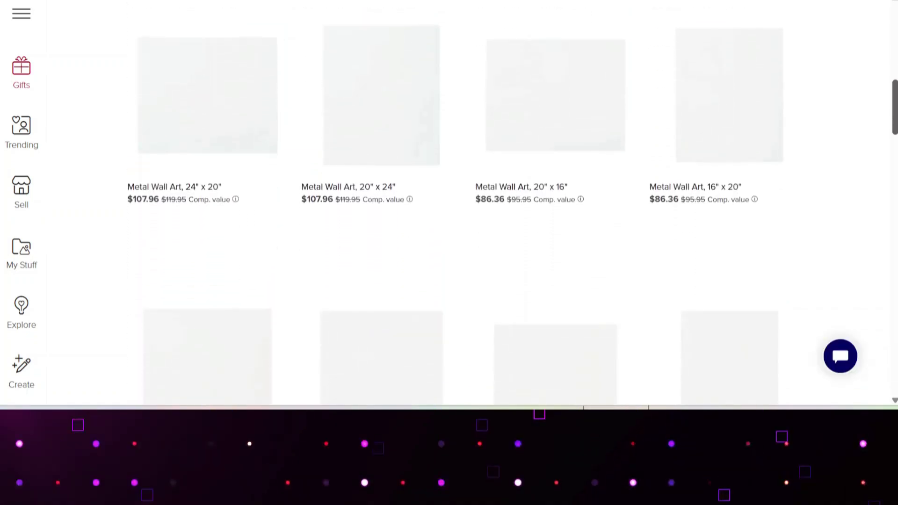
scroll(449, 201, down, 4)
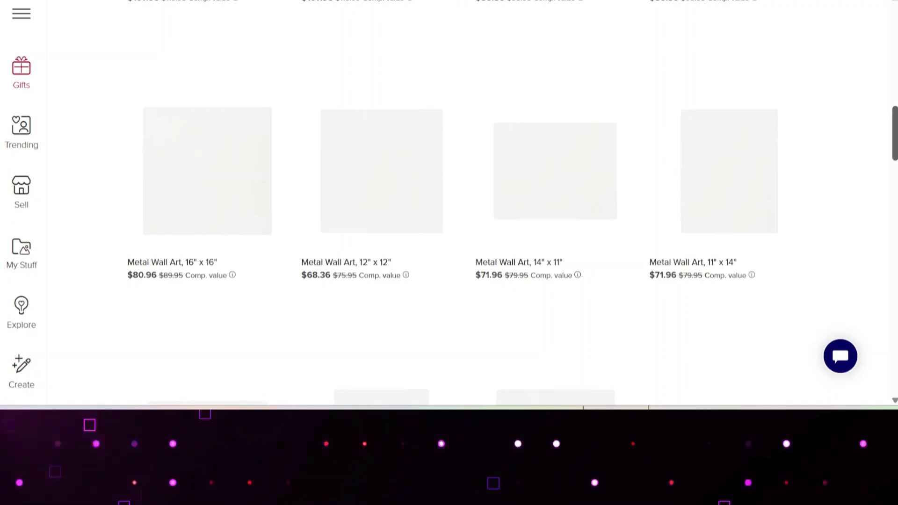
scroll(449, 201, down, 1)
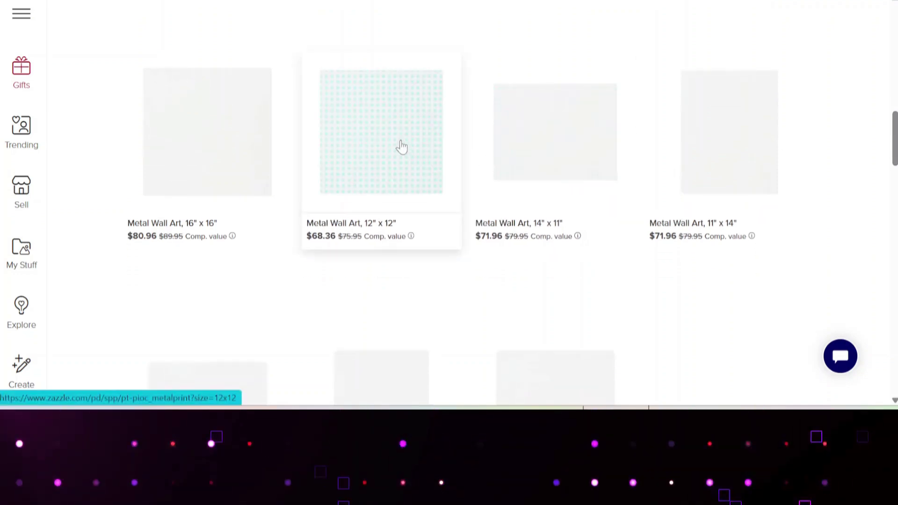
click(401, 147)
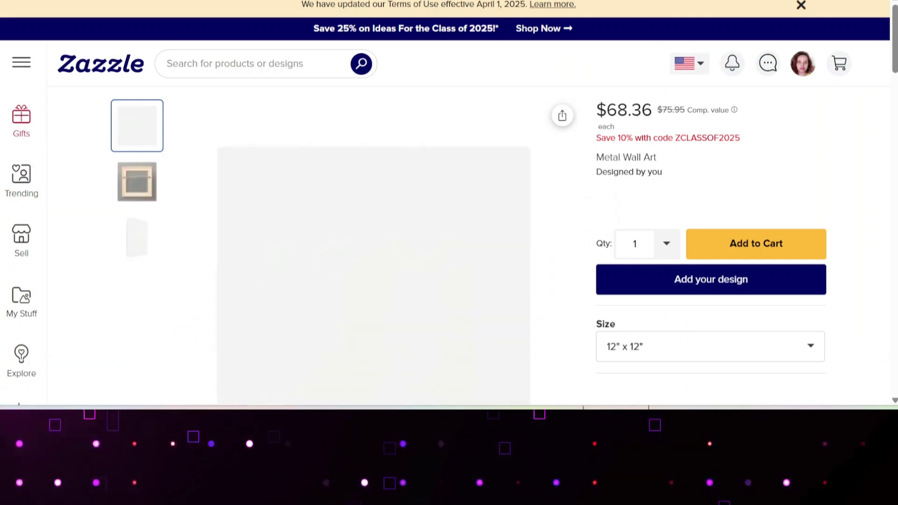
Stop the roughly 23-second voice recording and snip a screenshot around its waveform.
click(128, 188)
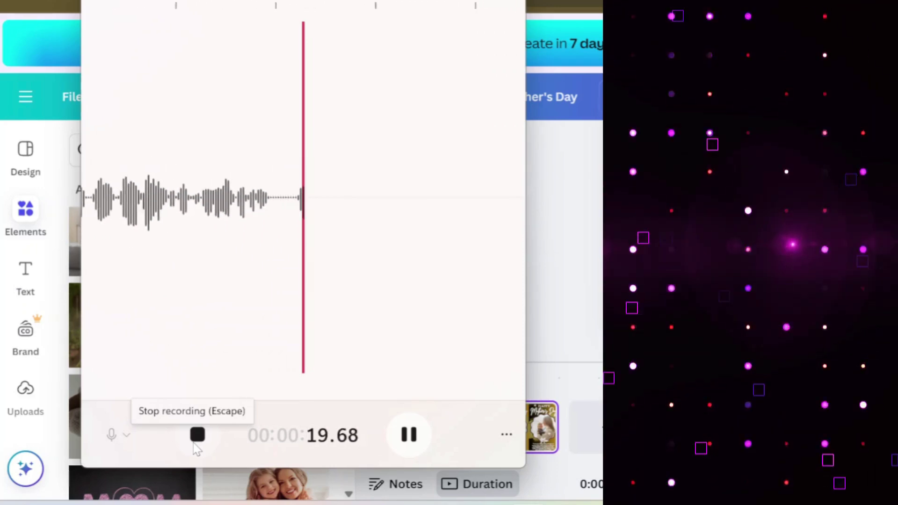
click(195, 444)
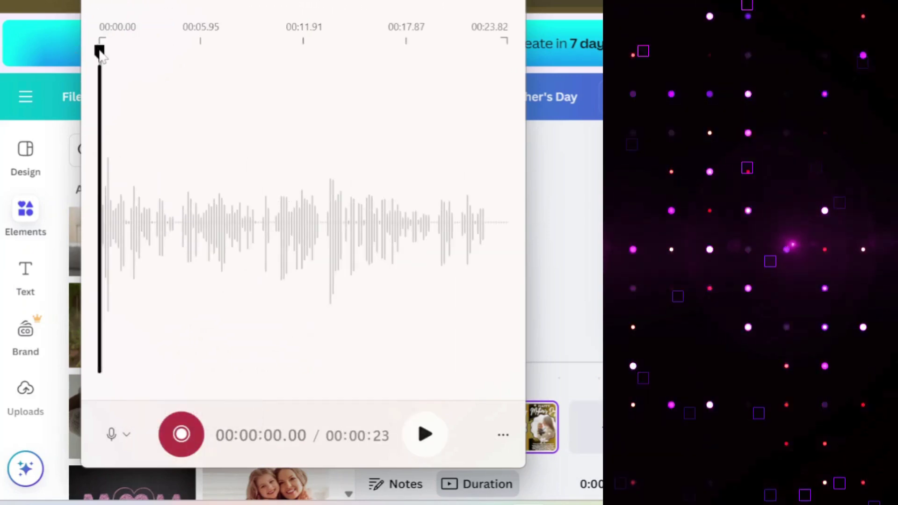
drag(100, 52, 499, 325)
drag(424, 276, 428, 302)
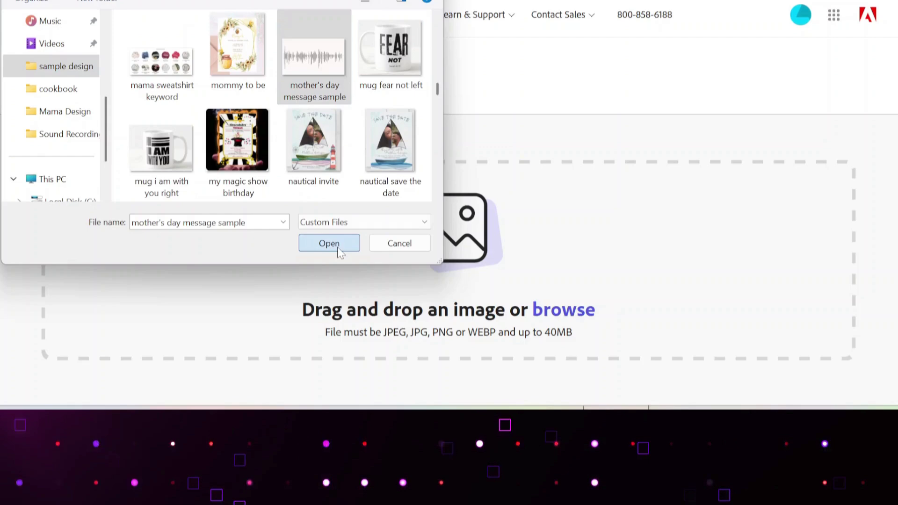
Upload 'mother's day message sample' to Remove background and dismiss the popup over the transparent result.
click(337, 248)
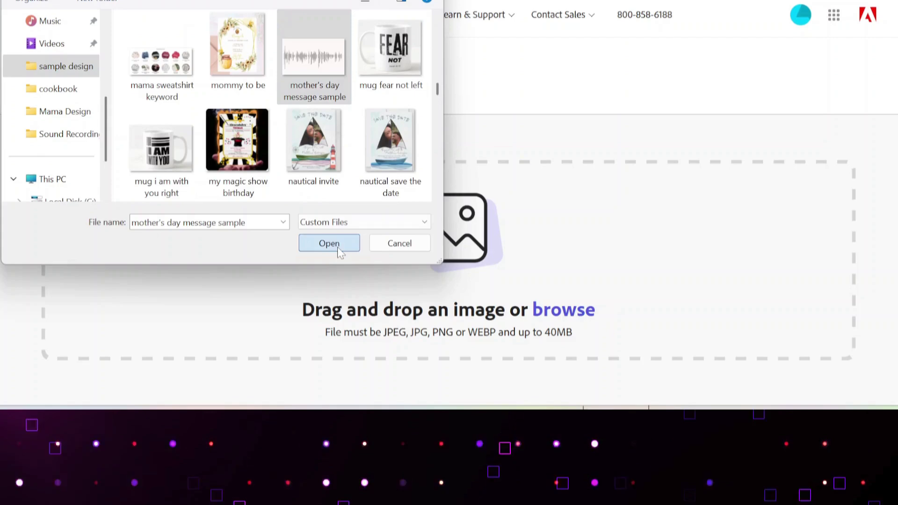
click(337, 248)
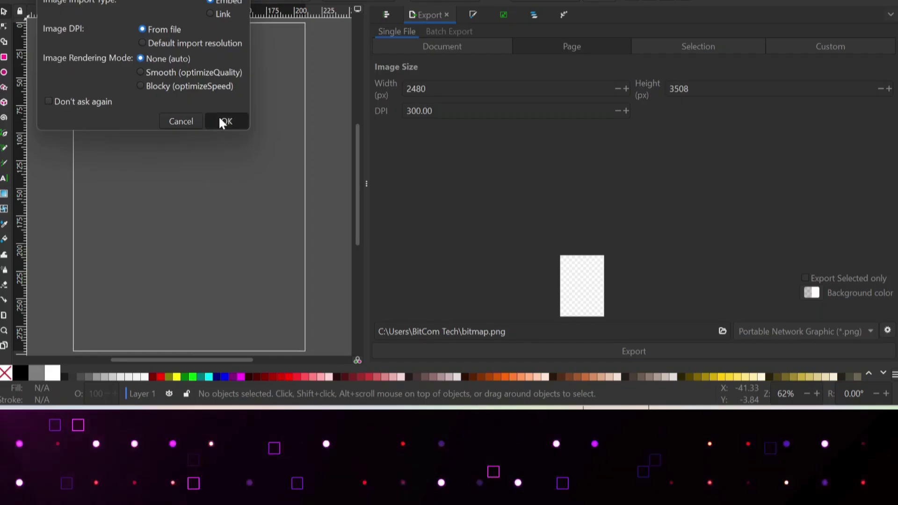
Import the waveform PNG, trace it at 0.450 brightness cutoff, and drag the path to the page top.
click(221, 121)
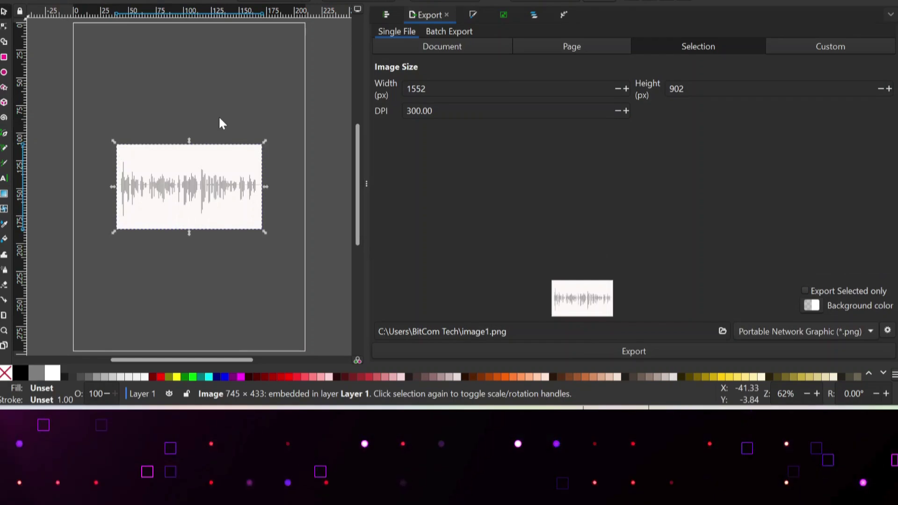
click(505, 13)
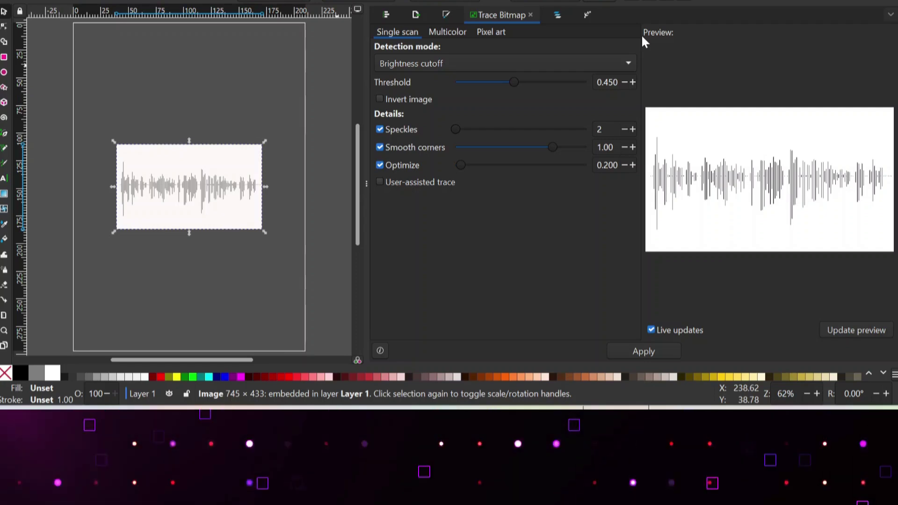
click(646, 351)
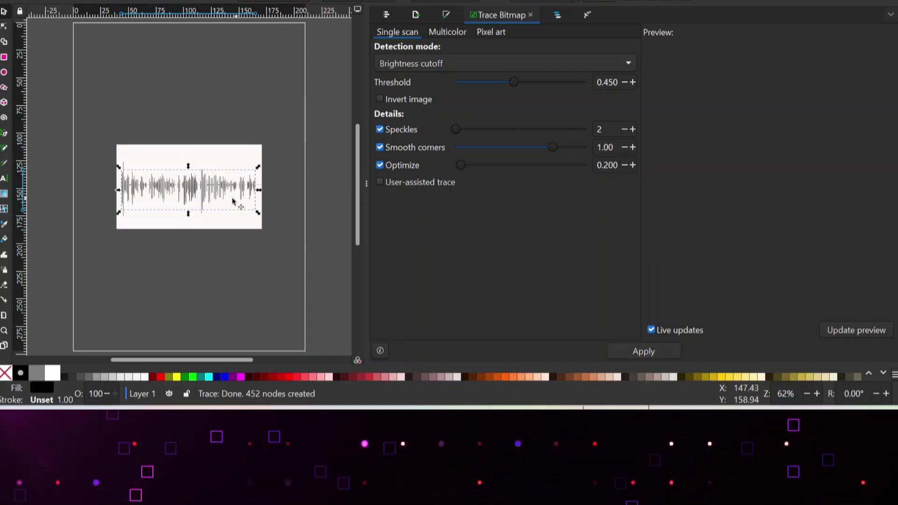
drag(199, 189, 196, 77)
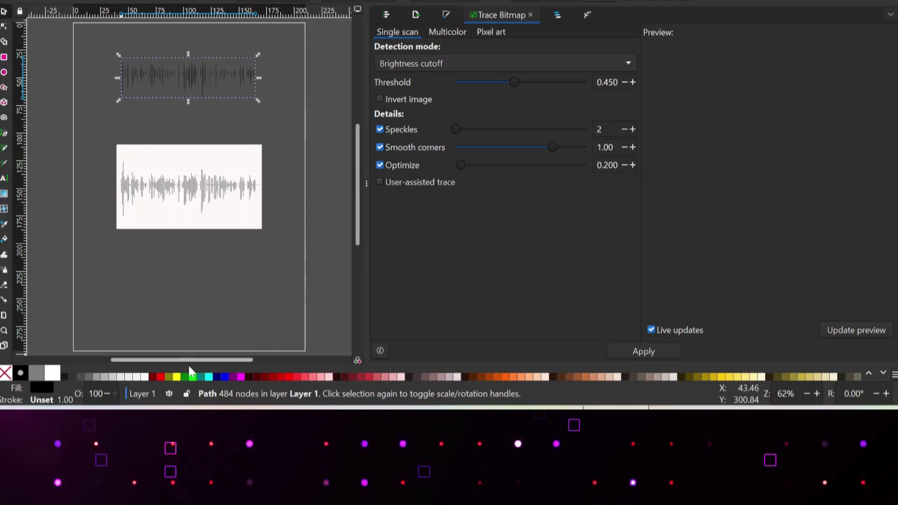
Fill the traced waveform fuchsia, delete the original bitmap, and drag the path lower down.
click(224, 377)
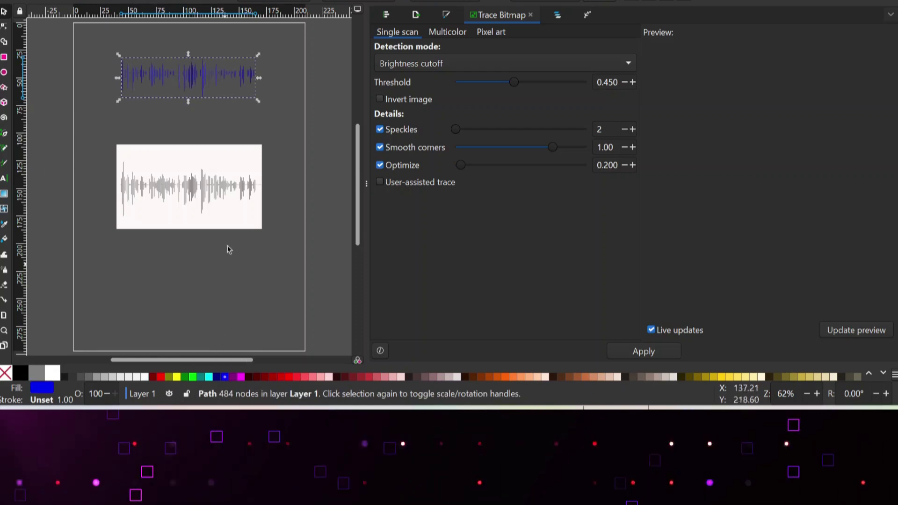
click(240, 377)
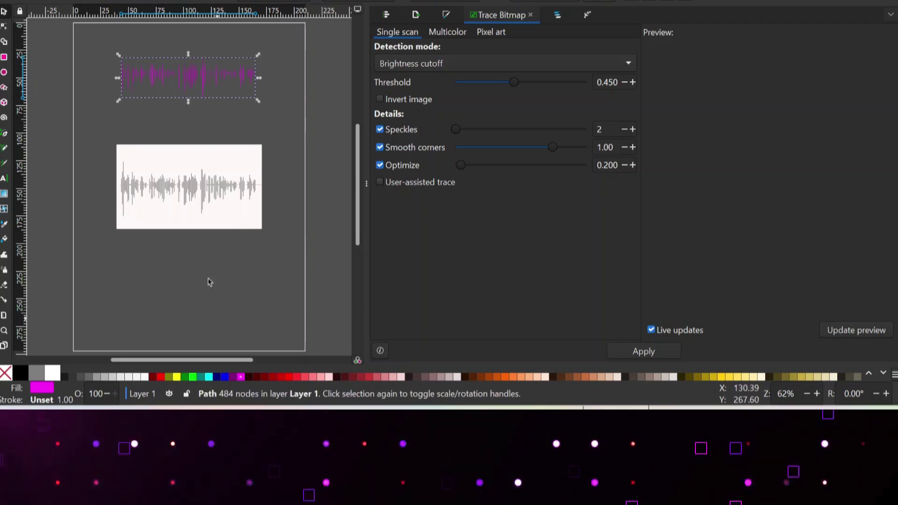
click(200, 199)
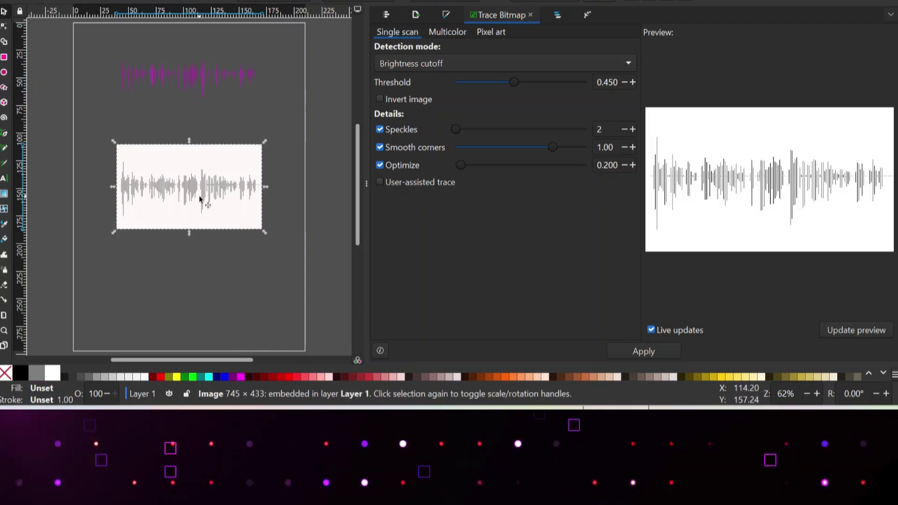
key(Delete)
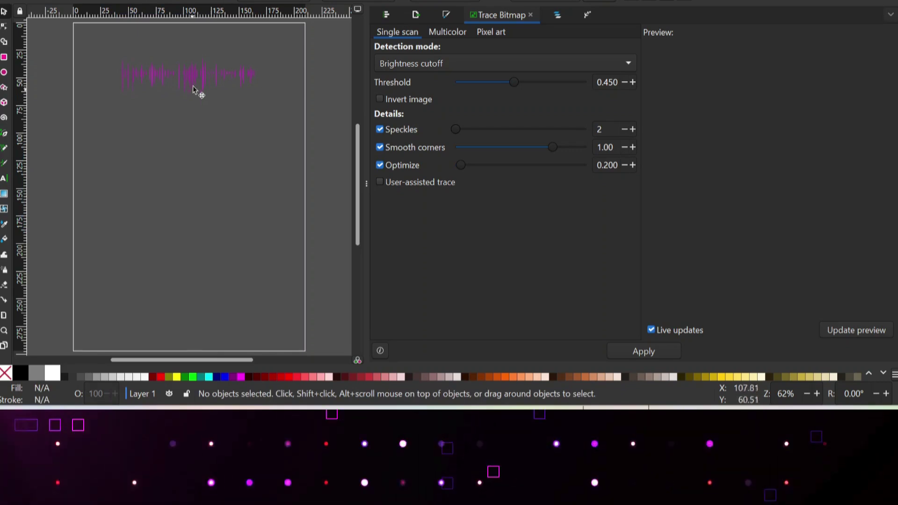
click(196, 83)
drag(195, 79, 193, 207)
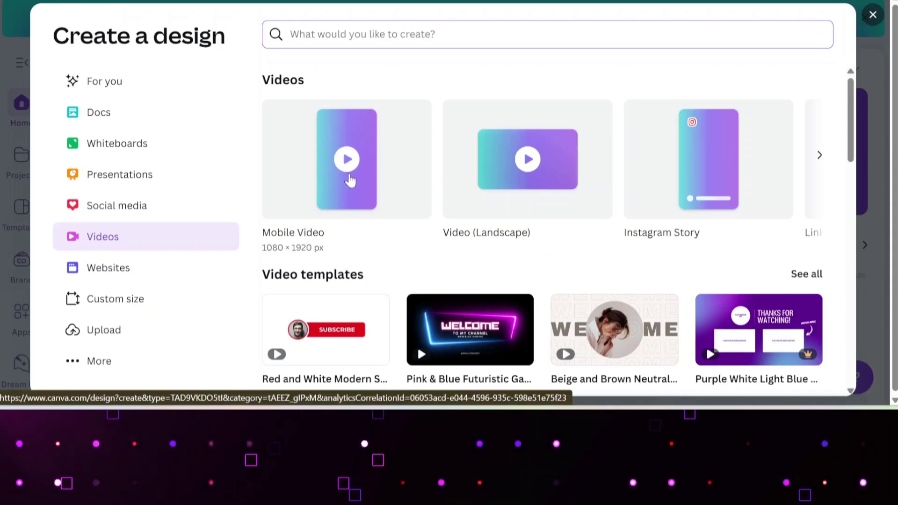
Start a Mobile Video design from the template and retitle it 'Mother's Day'.
click(350, 180)
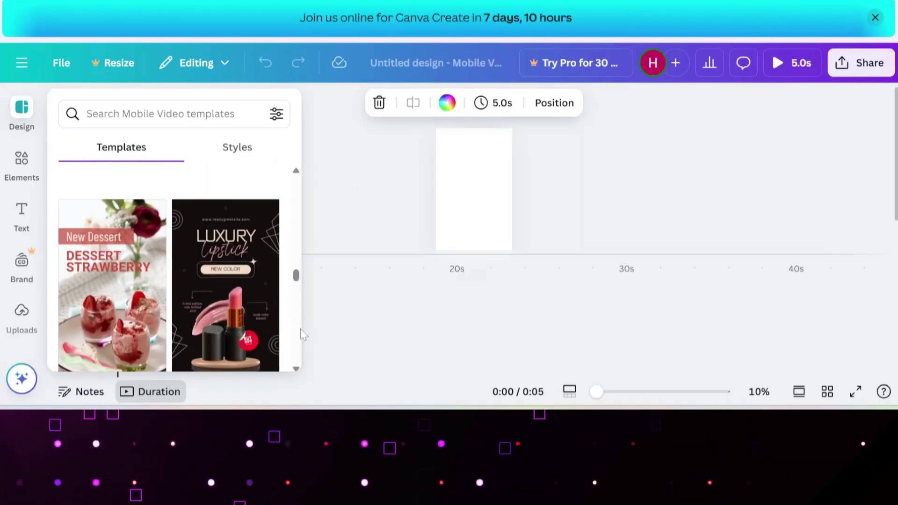
drag(297, 278, 297, 302)
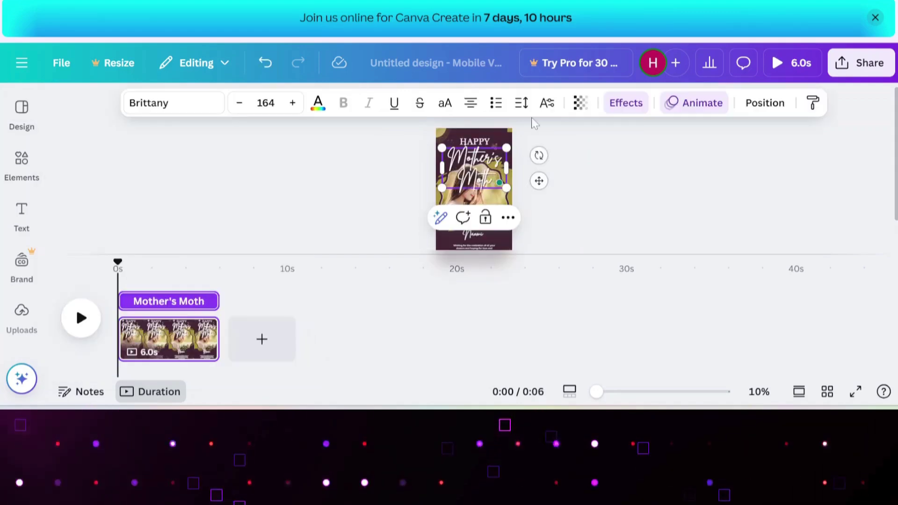
key(BackSpace)
key(BackSpace)
key(BackSpace)
key(BackSpace)
key(BackSpace)
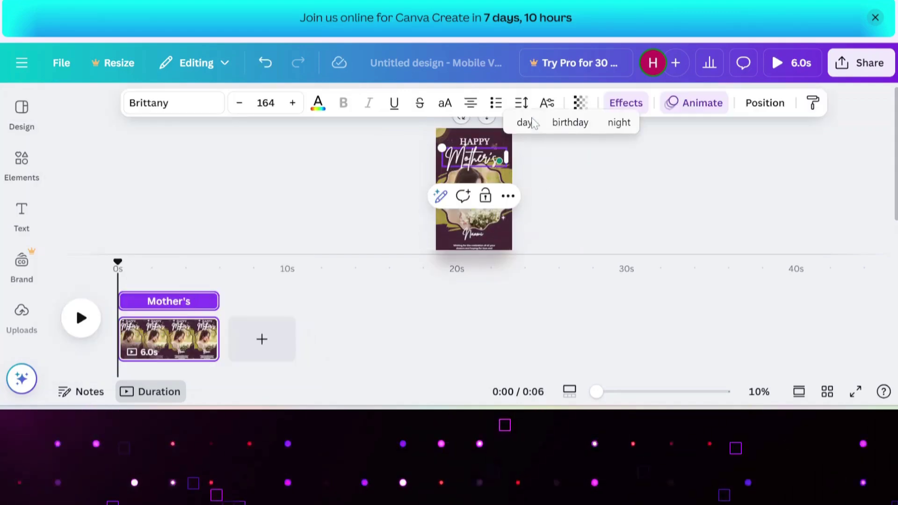
text(Day)
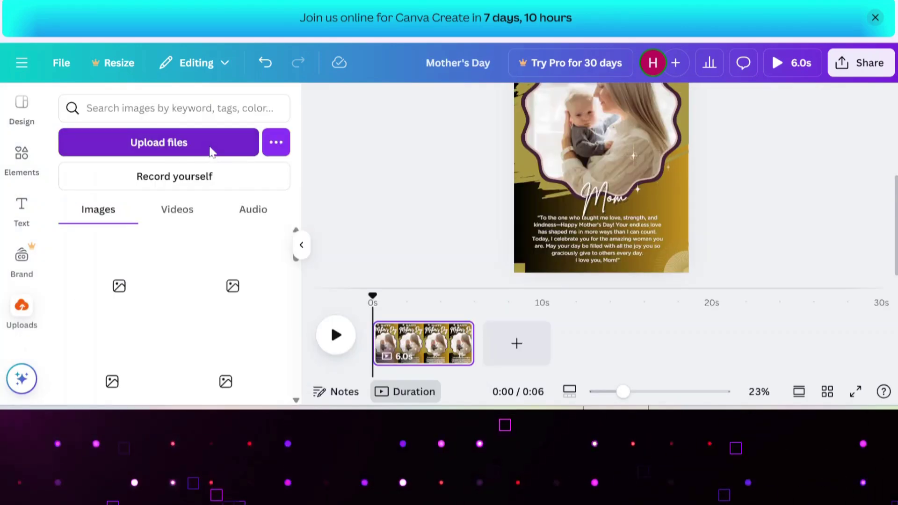
Upload Mother's Day wish Sample.m4a and stretch the video clip to 23.9 seconds.
click(210, 151)
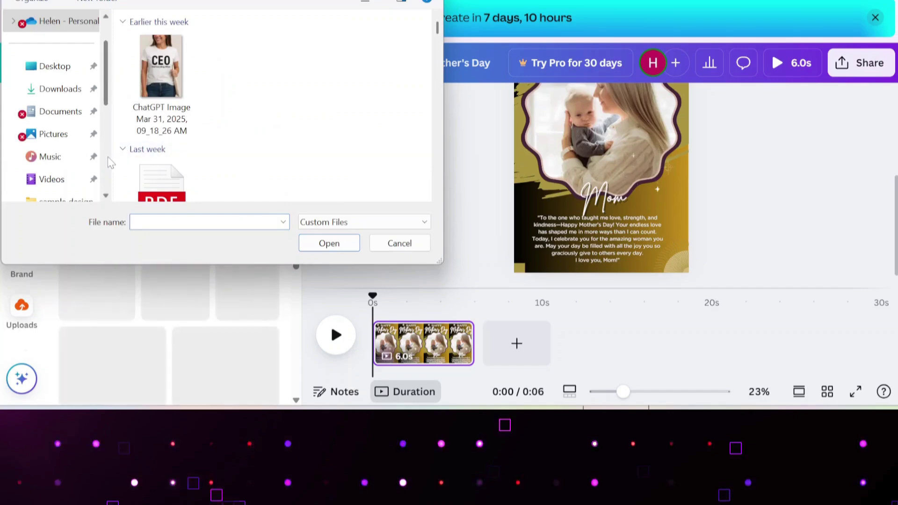
scroll(109, 162, down, 3)
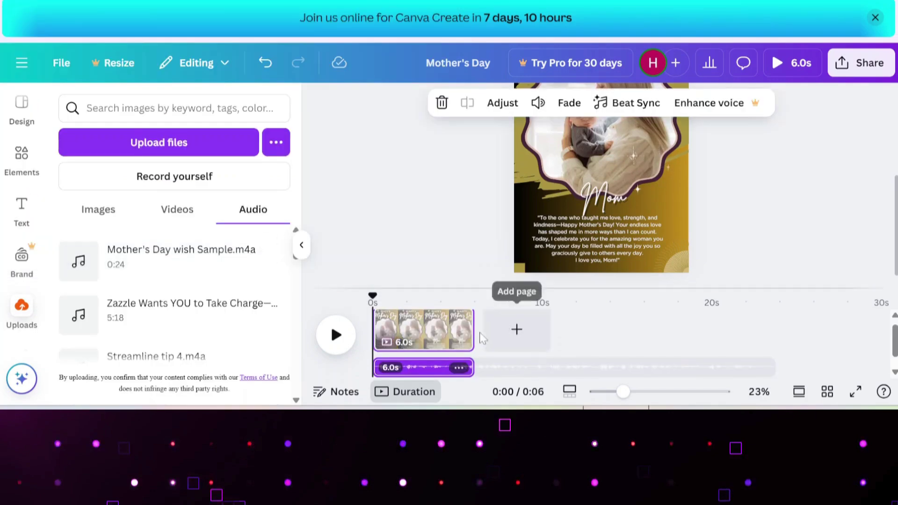
drag(469, 330, 771, 341)
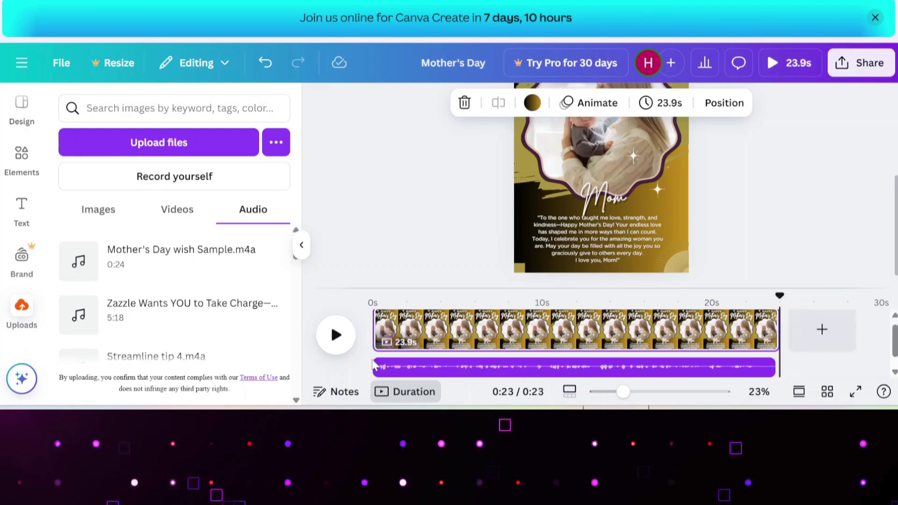
click(738, 304)
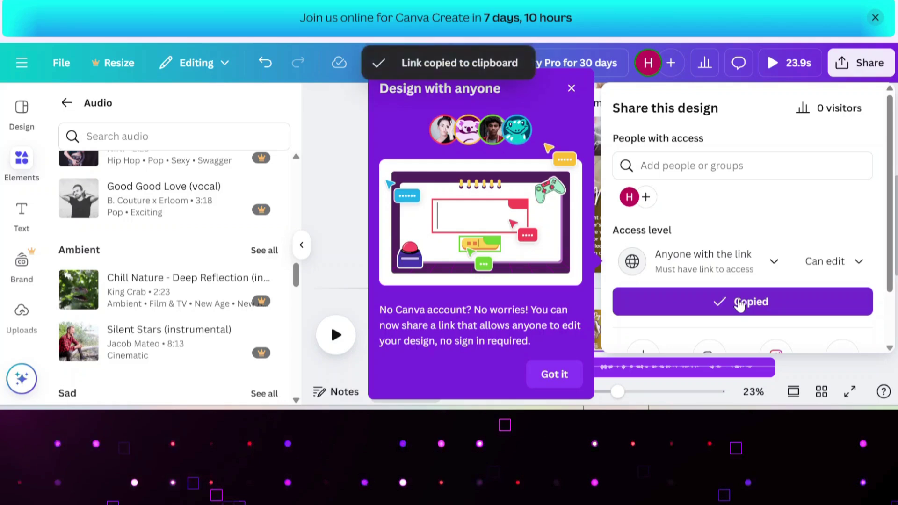
Copy the video's share link with access set to Anyone with the link.
click(738, 303)
click(739, 303)
click(739, 303)
click(739, 303)
click(739, 303)
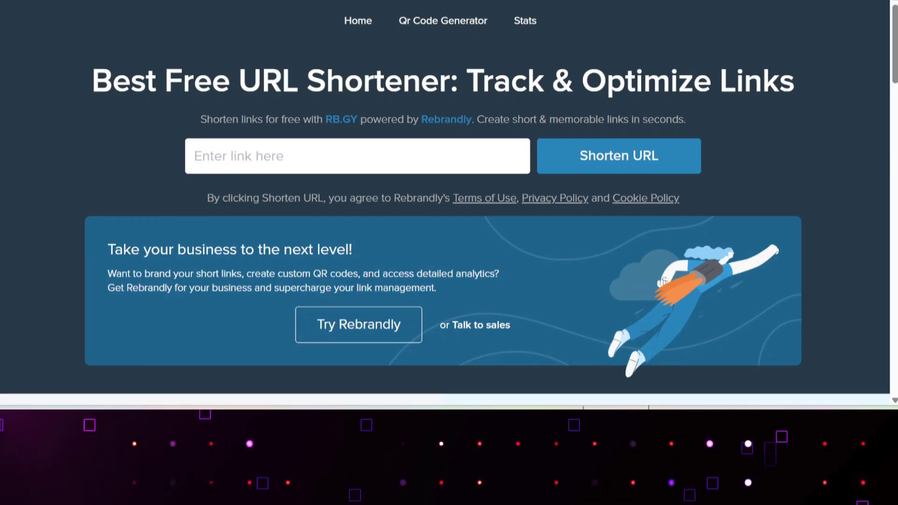
key(ctrl+v)
click(603, 157)
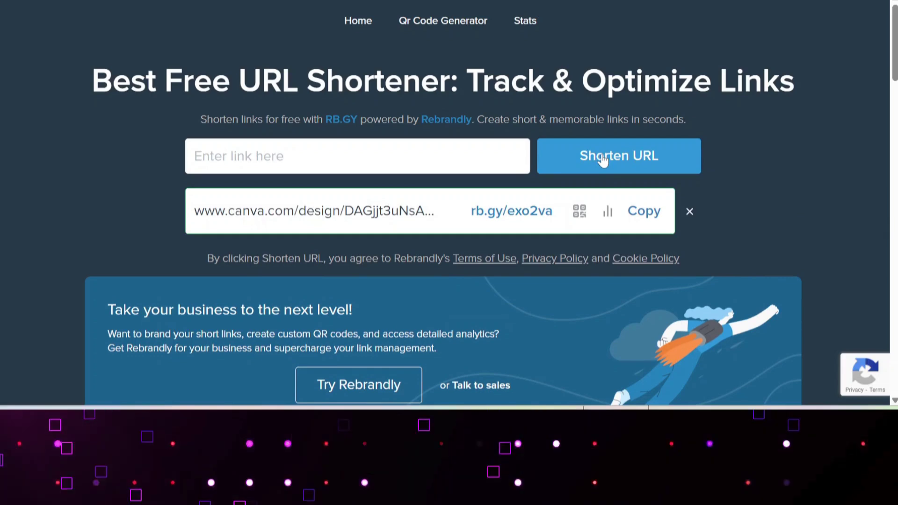
click(644, 211)
click(689, 211)
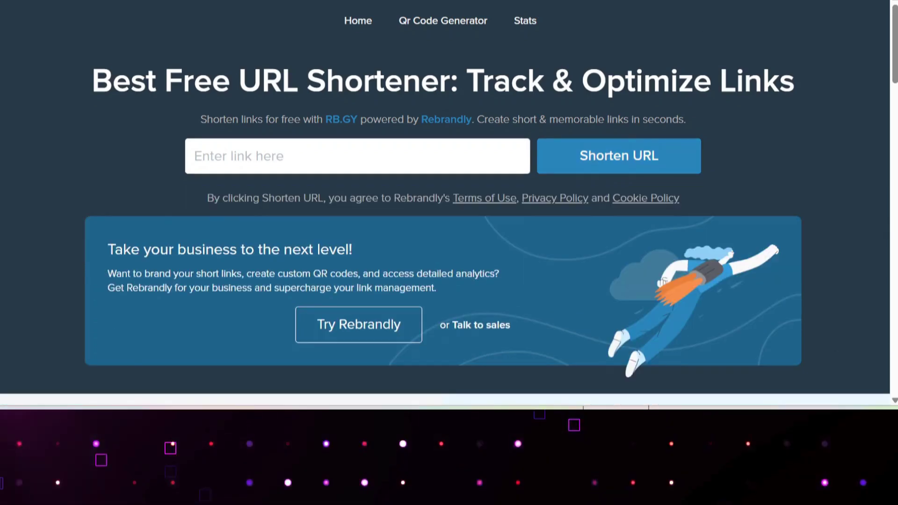
key(ctrl+v)
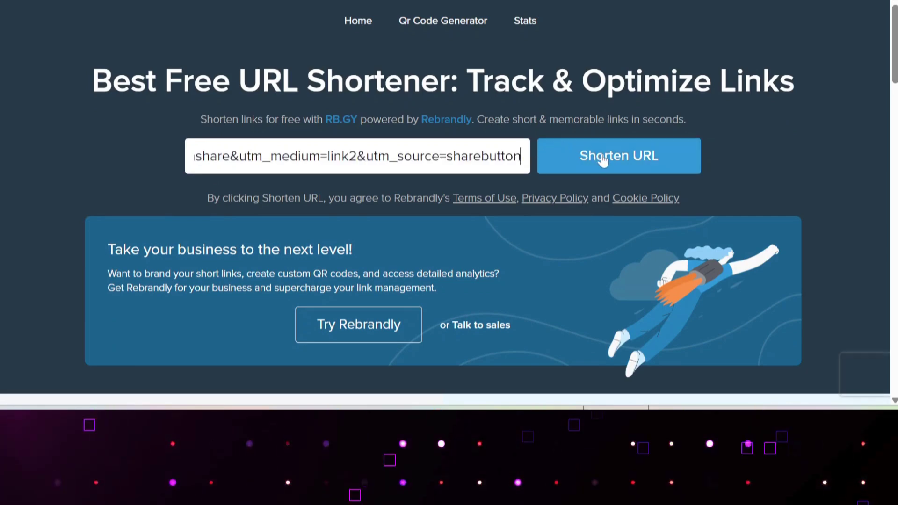
click(603, 158)
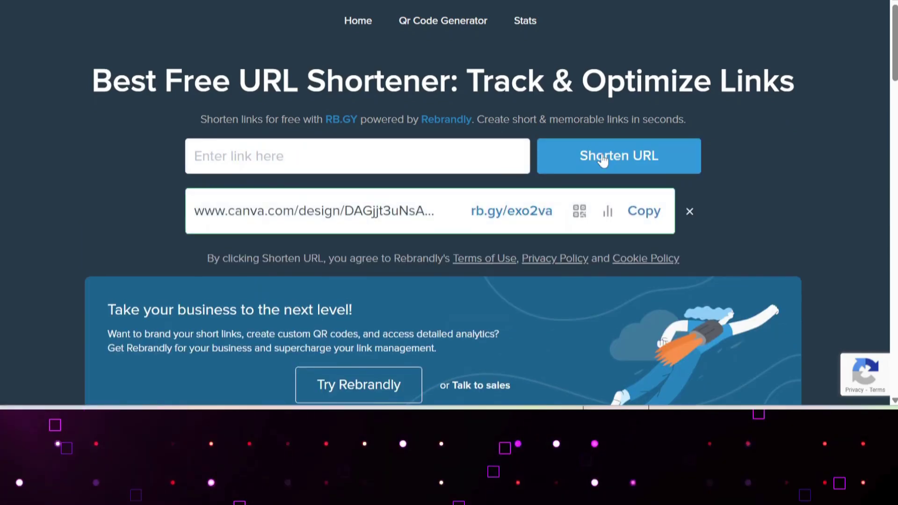
click(645, 212)
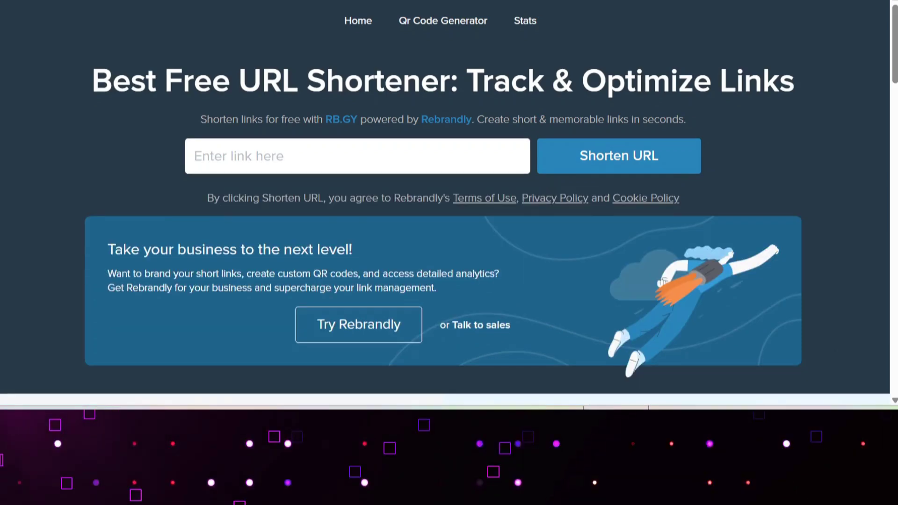
key(ctrl+v)
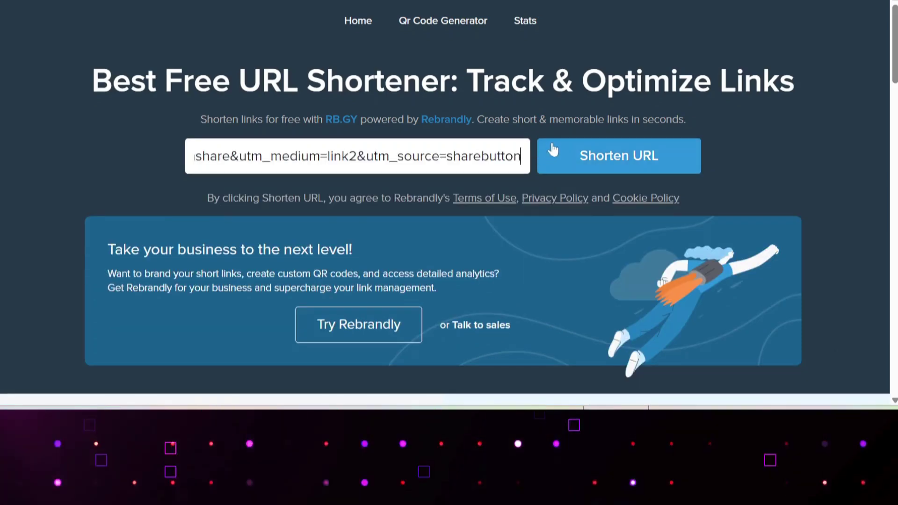
click(603, 159)
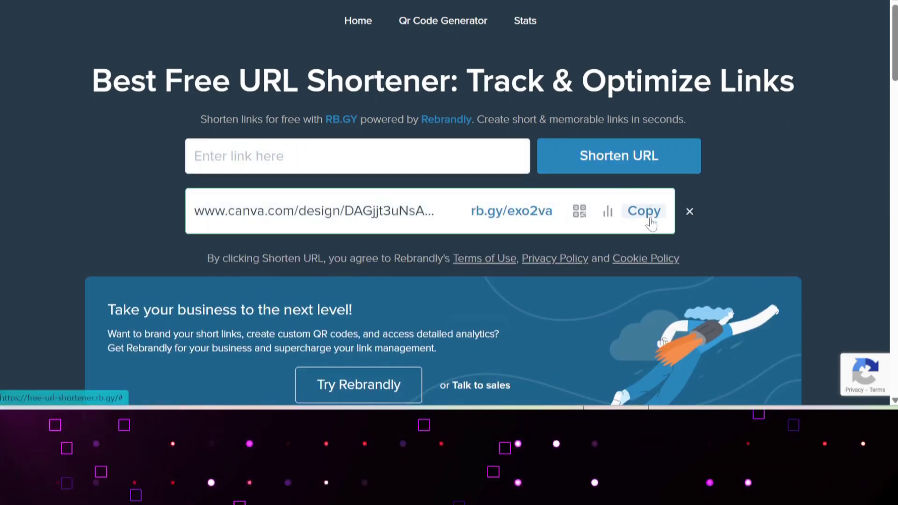
click(644, 211)
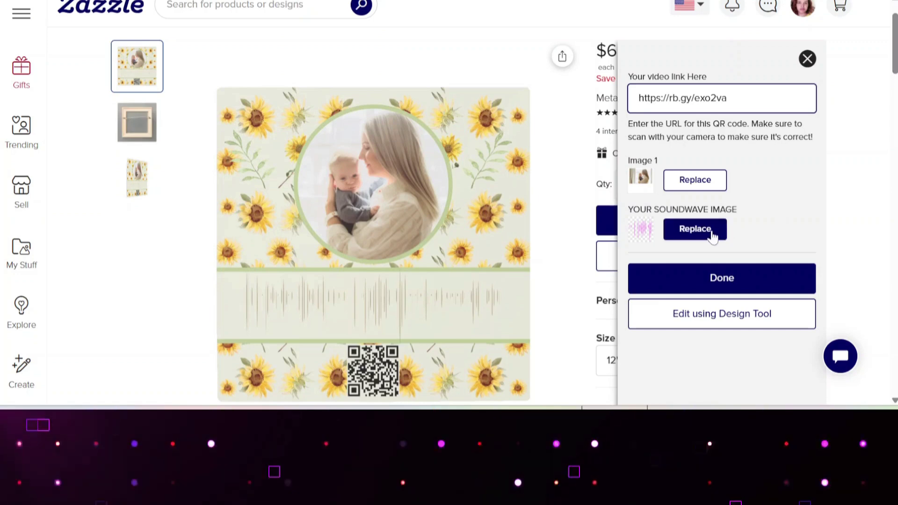
click(756, 279)
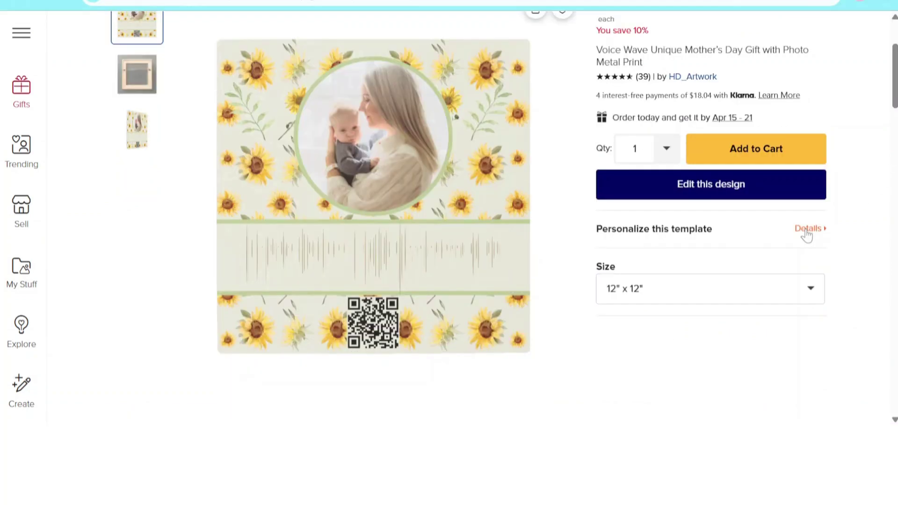
click(807, 230)
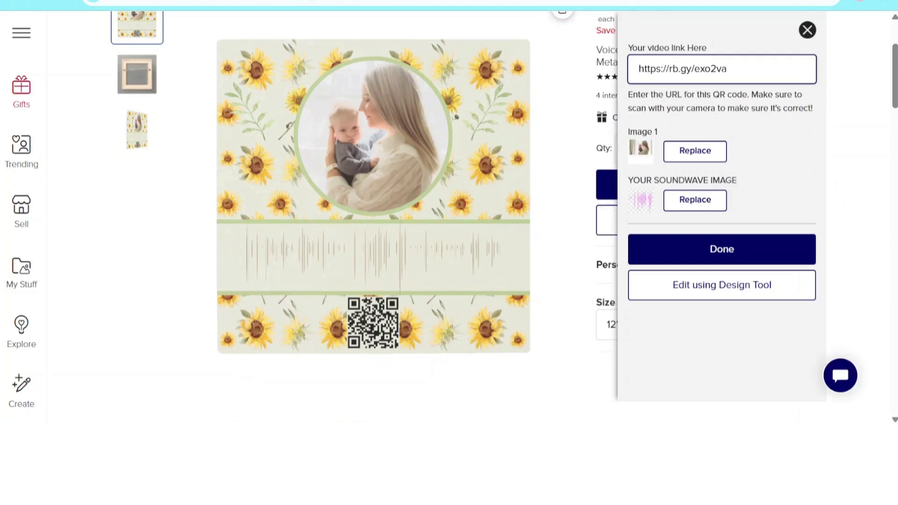
Open the replacement picker for Image 1, the main photo, and browse the media library.
click(709, 153)
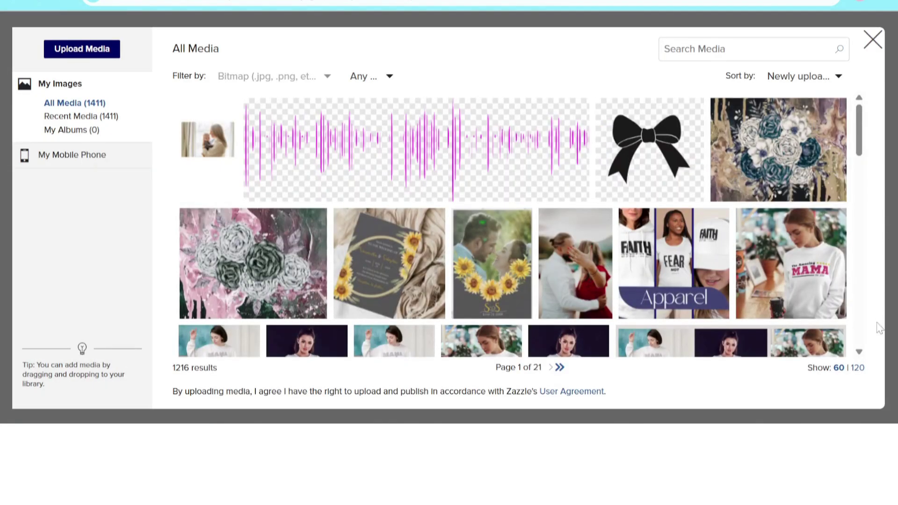
scroll(861, 351, down, 5)
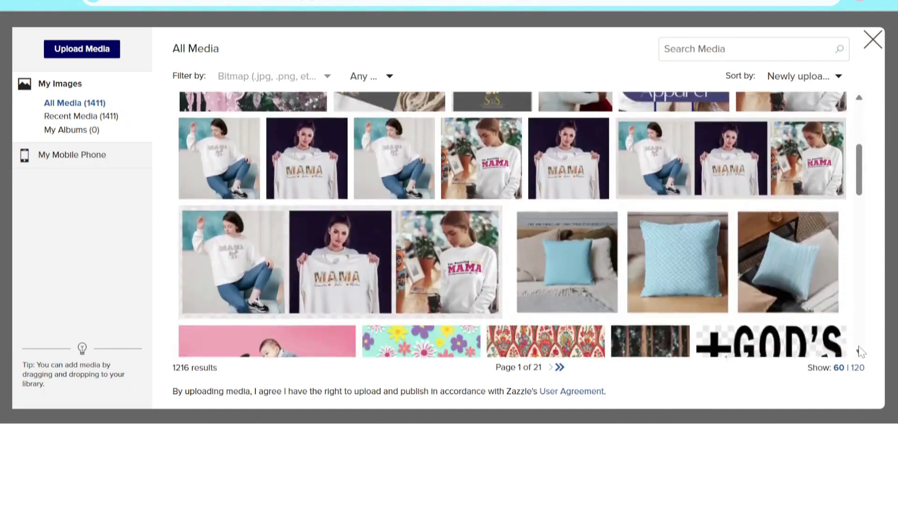
scroll(860, 352, down, 2)
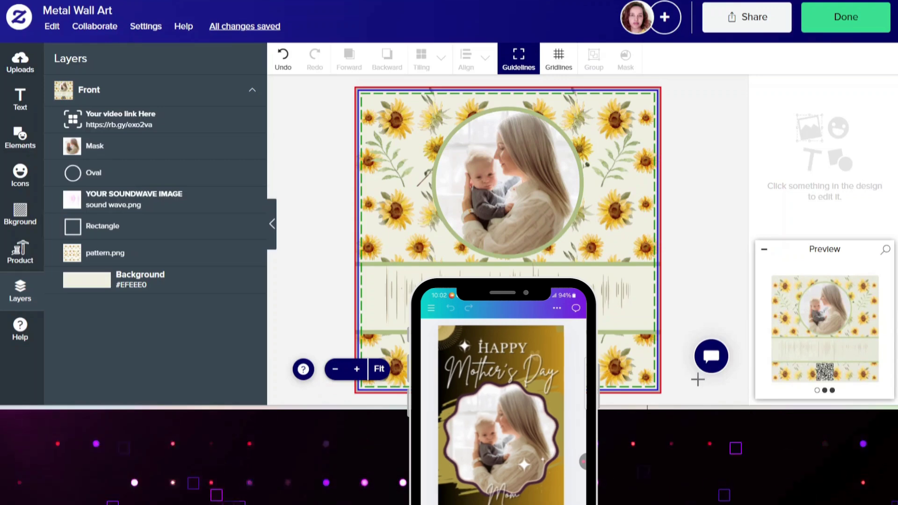
Close the design tool and return to the $68.36 Metal Wall Art product page with the personalized design.
click(846, 17)
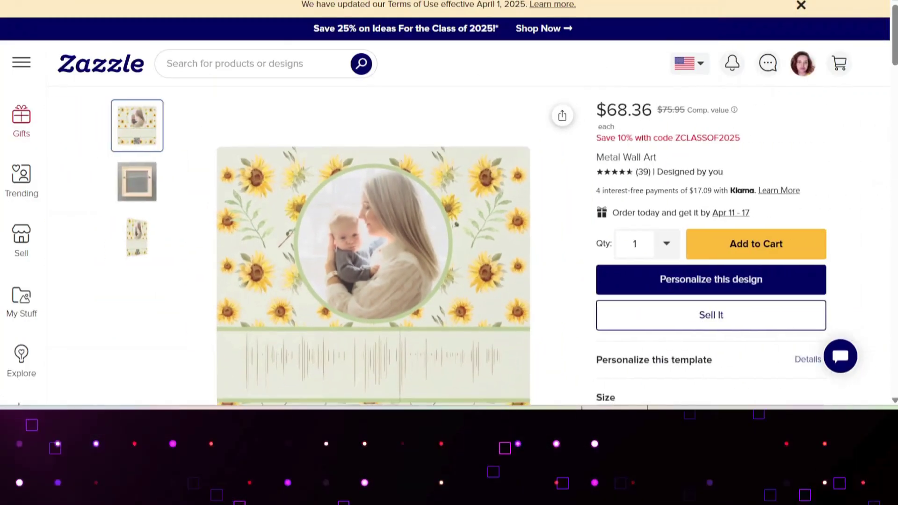